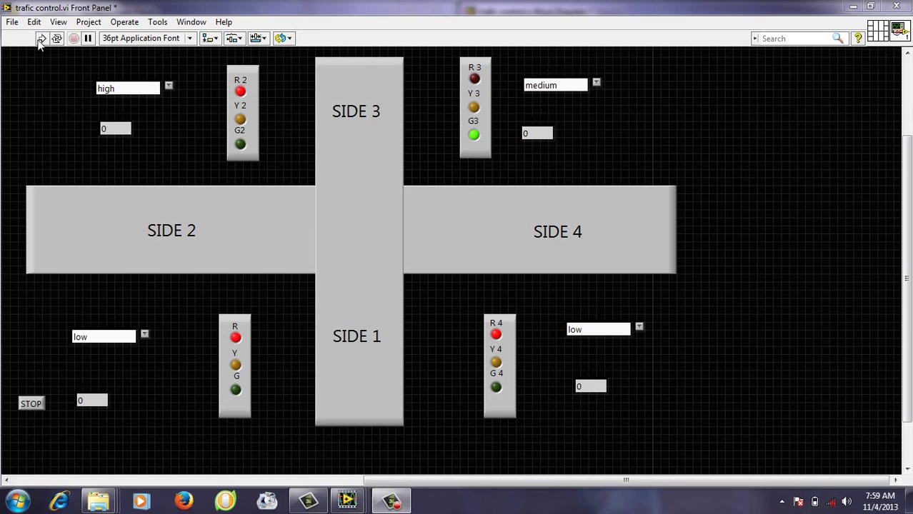
Run the trafic control VI's four-way traffic-light simulation
{"action": "left_click", "coordinate": [41, 41]}
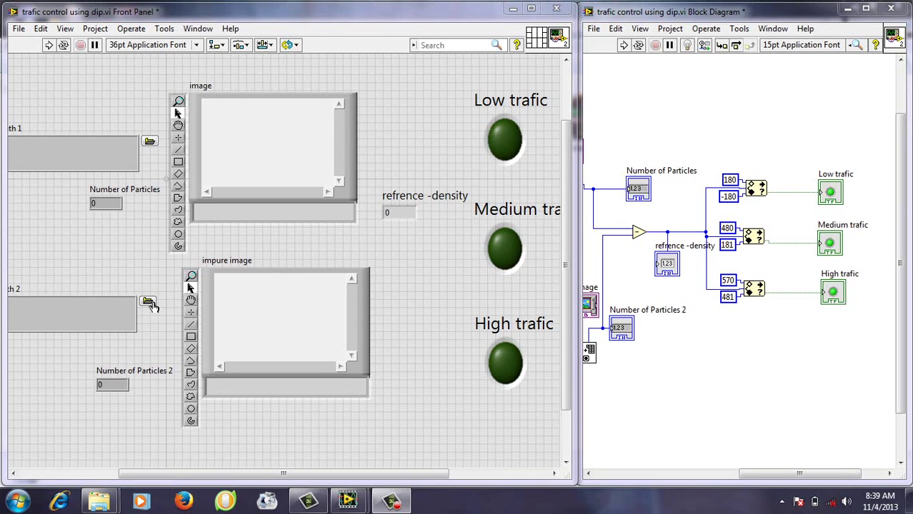
Point the second image path to refrence.jpg
{"action": "left_click", "coordinate": [150, 303]}
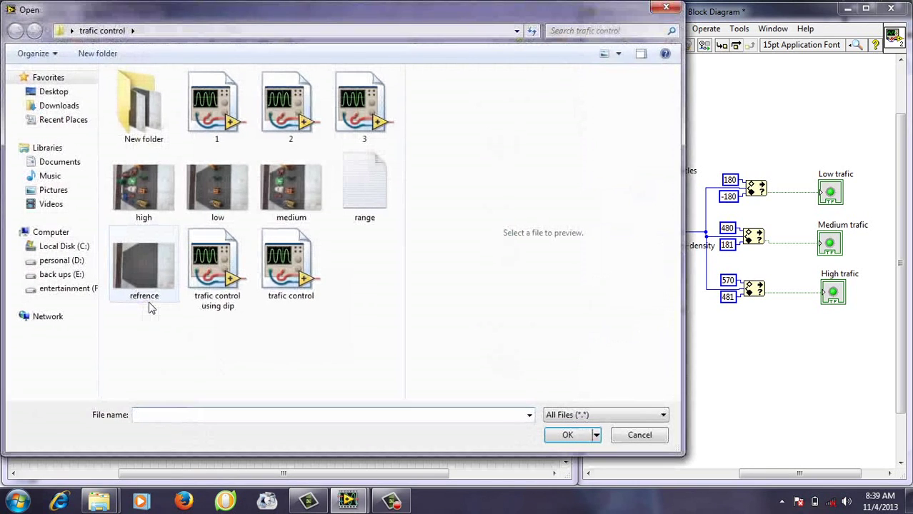
{"action": "left_click", "coordinate": [142, 264]}
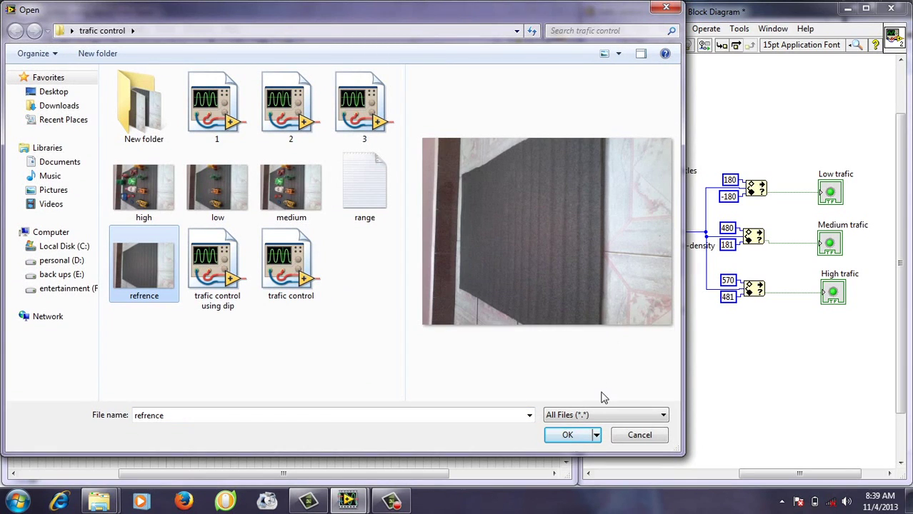
{"action": "left_click", "coordinate": [564, 435]}
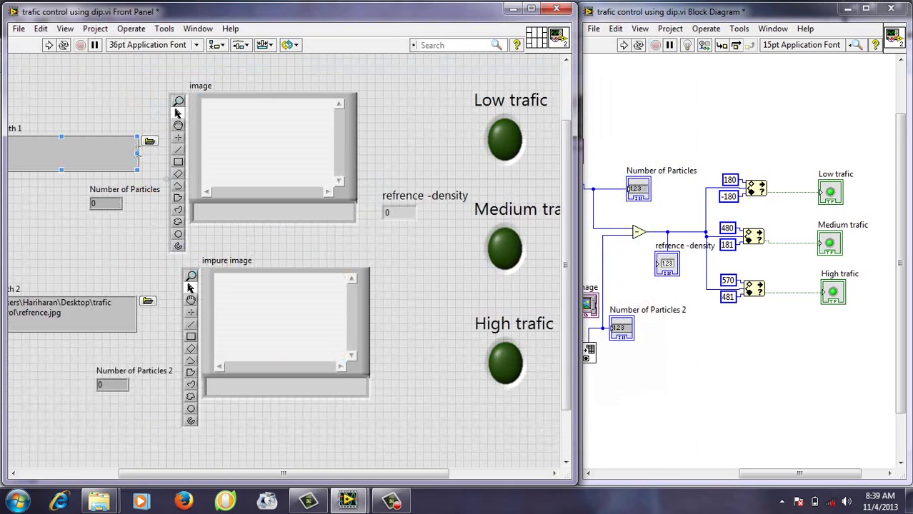
Point the first image path to low.jpg
{"action": "left_click", "coordinate": [152, 142]}
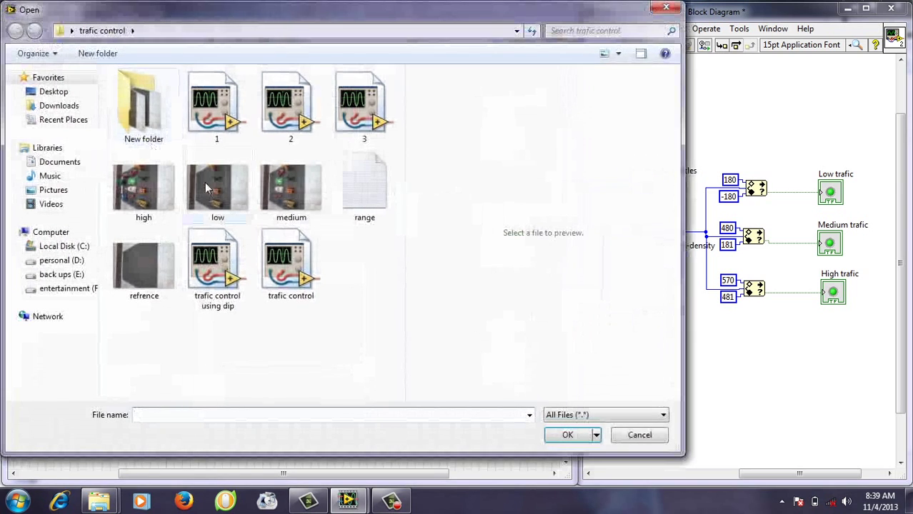
{"action": "left_click", "coordinate": [218, 205]}
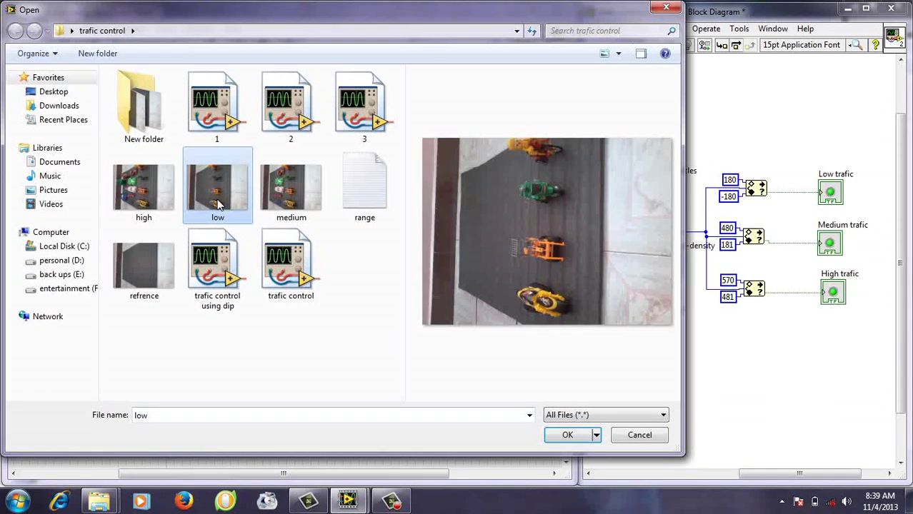
{"action": "left_click", "coordinate": [564, 435]}
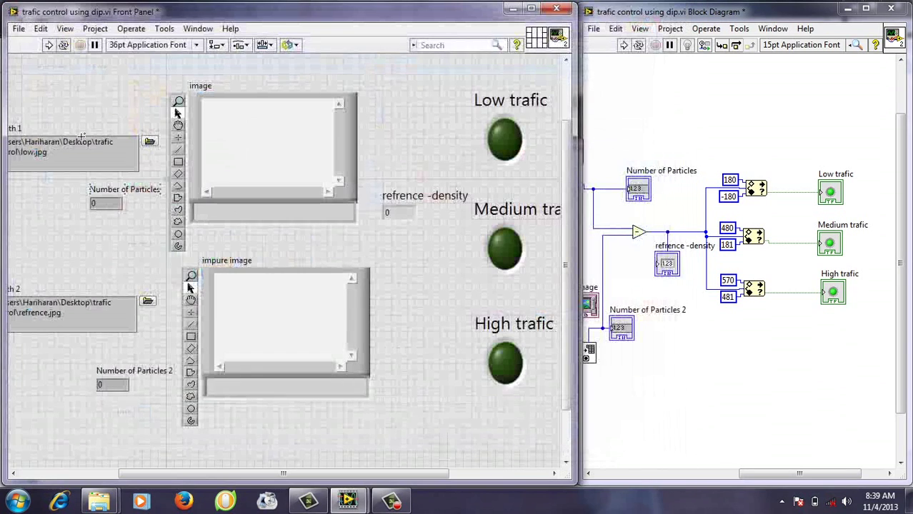
Run the VI on low.jpg, lighting Low trafic, then open the first Vision Assistant step
{"action": "left_click", "coordinate": [49, 45]}
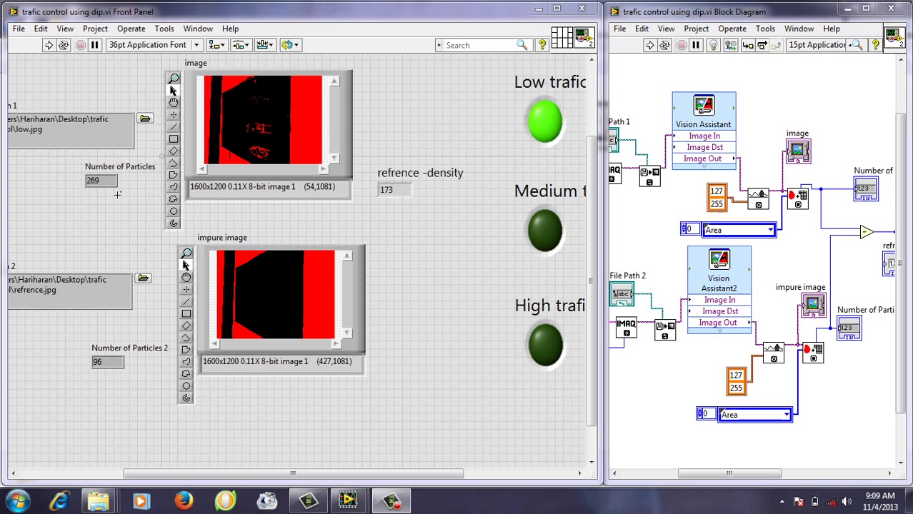
{"action": "double_click", "coordinate": [702, 117]}
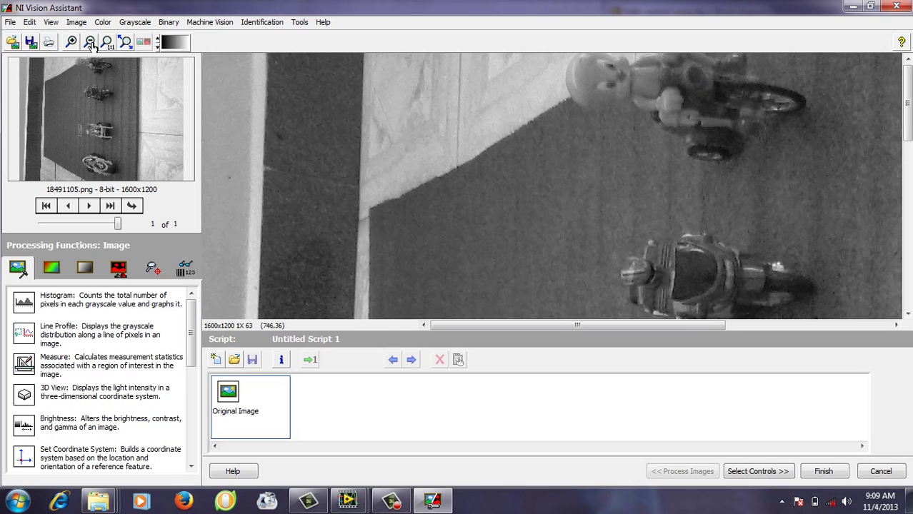
Zoom out on the road image and add a Grayscale Threshold step
{"action": "left_click", "coordinate": [90, 43]}
{"action": "left_click", "coordinate": [90, 43]}
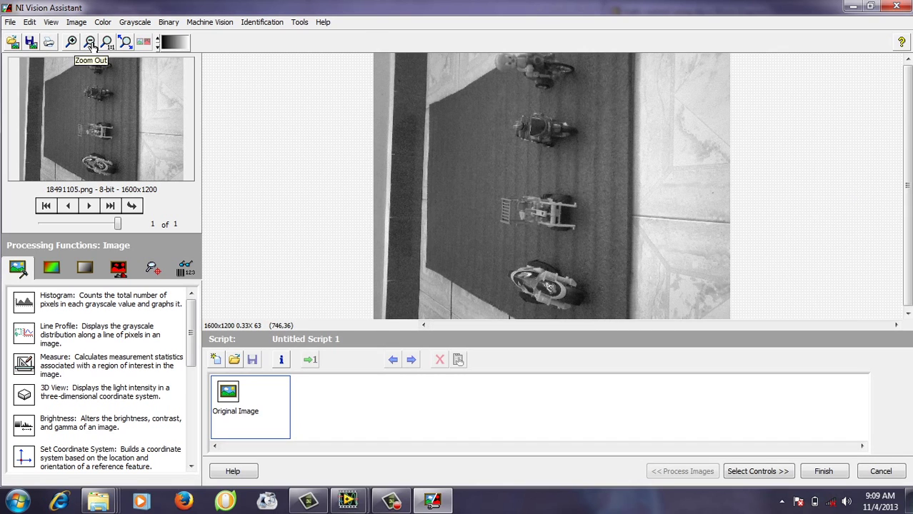
{"action": "left_click", "coordinate": [85, 269]}
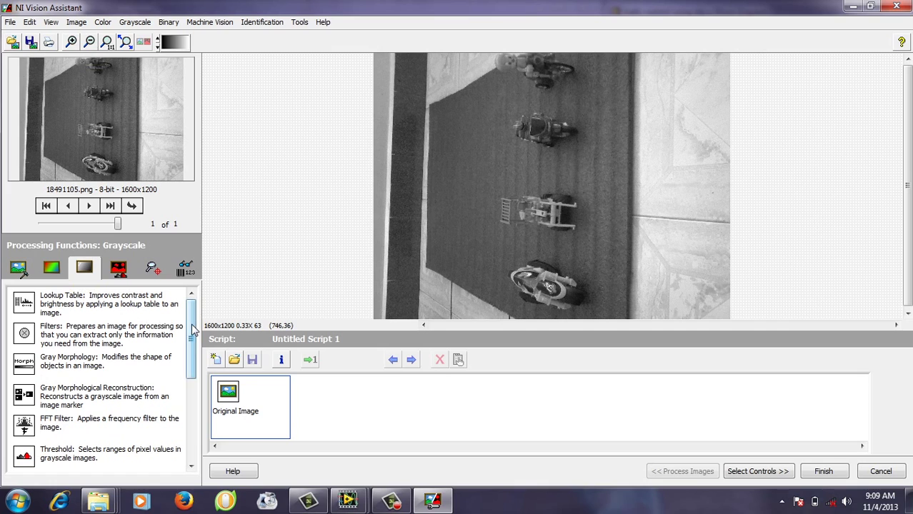
{"action": "left_click_drag", "start_coordinate": [193, 330], "coordinate": [193, 370]}
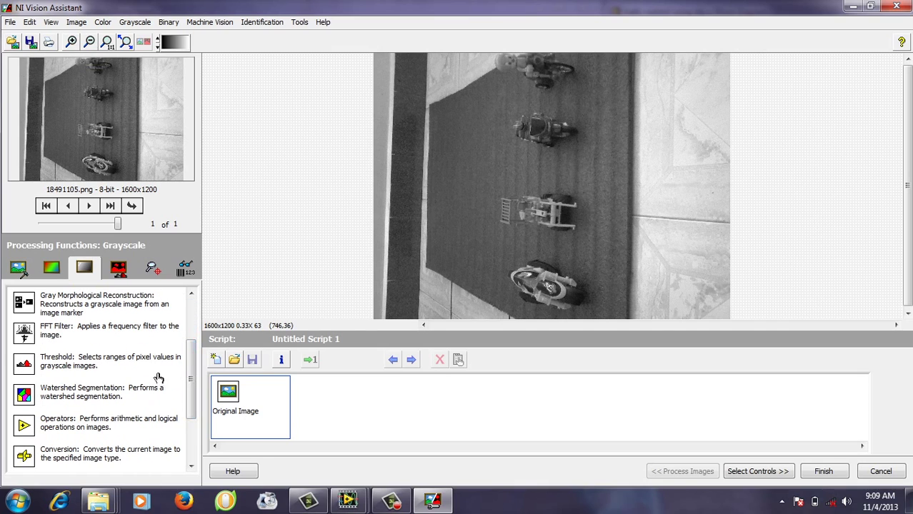
{"action": "double_click", "coordinate": [117, 367]}
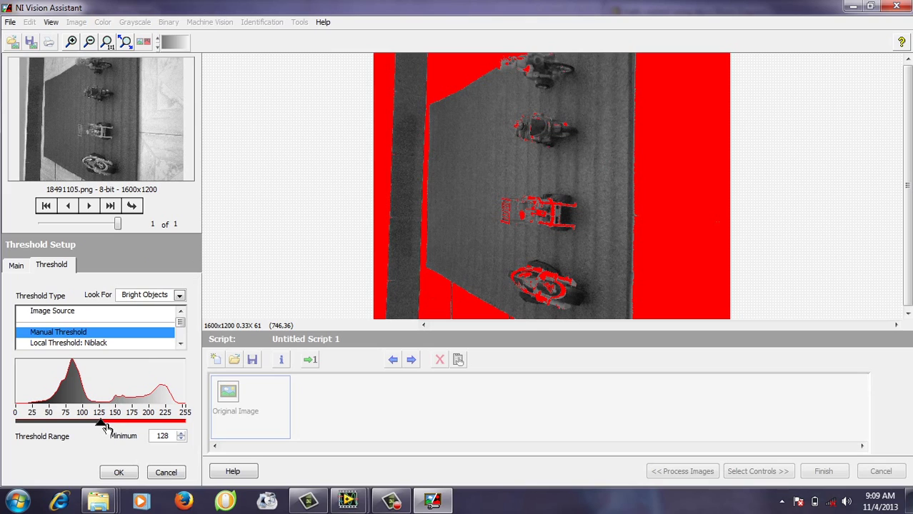
Test the threshold range, keep the minimum near 127, and accept back into LabVIEW
{"action": "left_click_drag", "start_coordinate": [107, 425], "coordinate": [192, 428]}
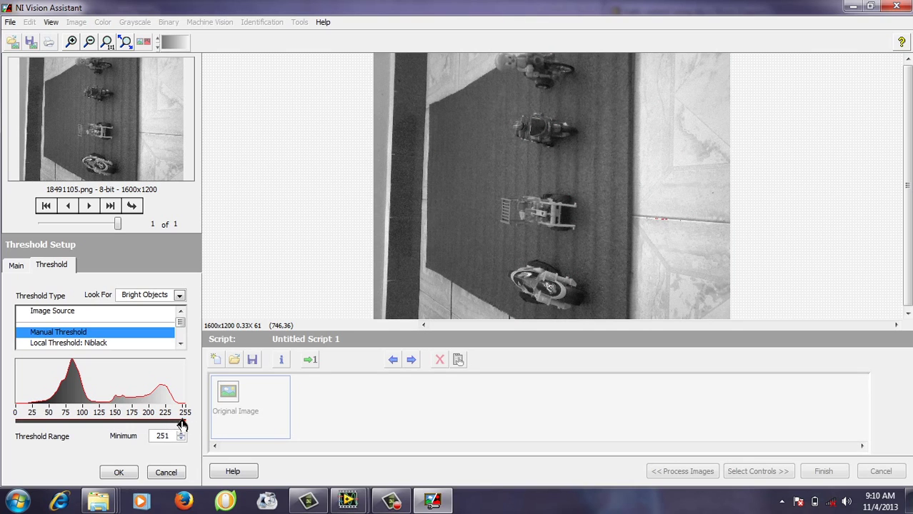
{"action": "mouse_move", "coordinate": [183, 426]}
{"action": "left_mouse_down"}
{"action": "mouse_move", "coordinate": [84, 421]}
{"action": "mouse_move", "coordinate": [104, 422]}
{"action": "left_mouse_up"}
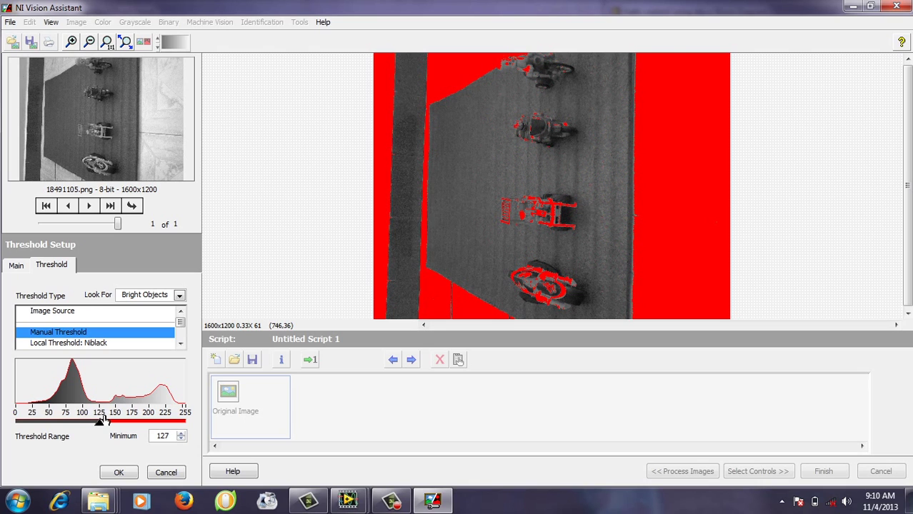
{"action": "left_click", "coordinate": [119, 472]}
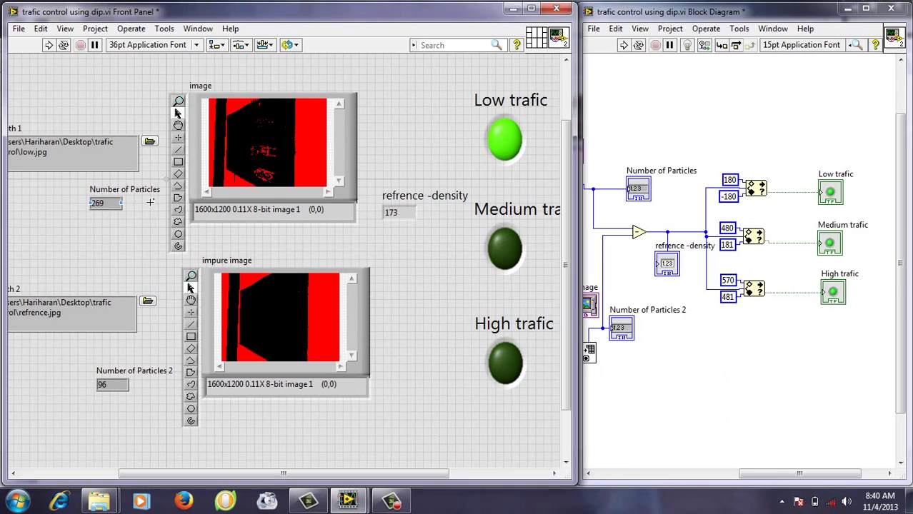
Point out the refrence-density indicator, Medium trafic label and Low trafic light
{"action": "left_click", "coordinate": [398, 213]}
{"action": "left_click", "coordinate": [527, 217]}
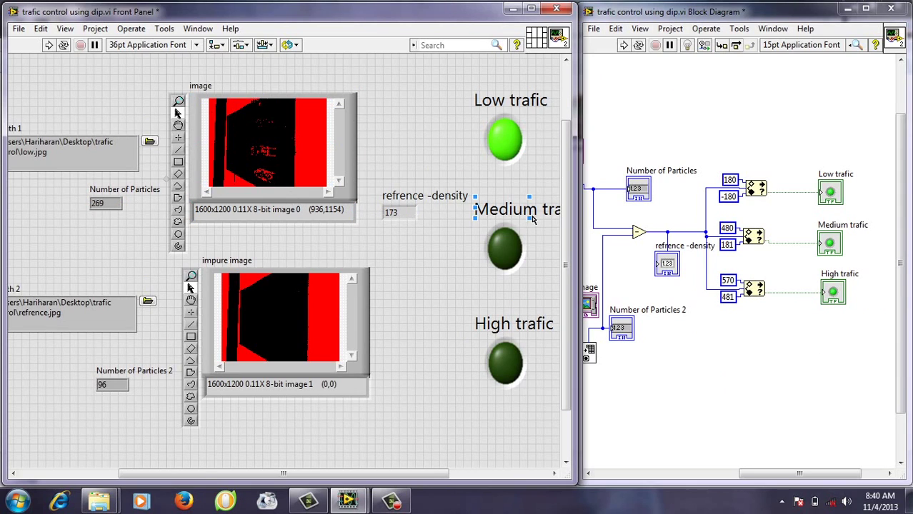
{"action": "left_click", "coordinate": [773, 198]}
{"action": "left_click", "coordinate": [495, 143]}
Load high.jpg as the first image and run the VI, lighting High trafic
{"action": "left_click", "coordinate": [150, 145]}
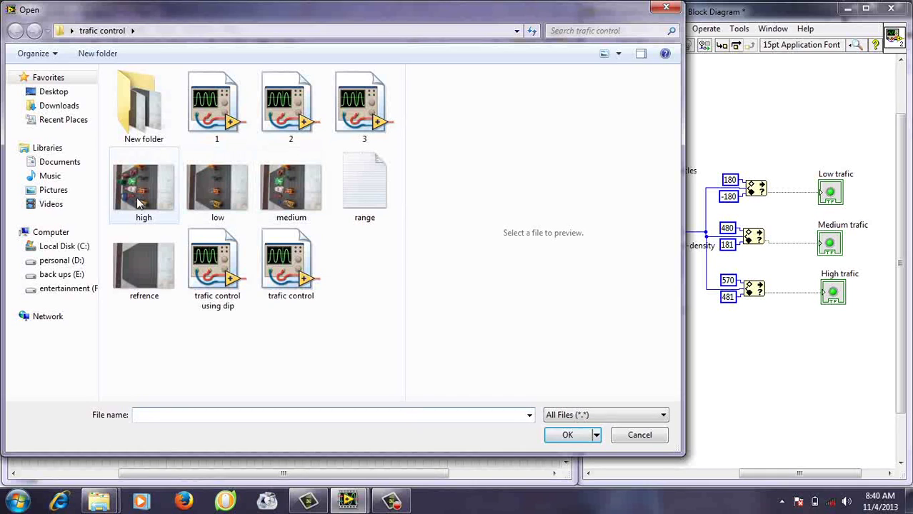
{"action": "left_click", "coordinate": [140, 204]}
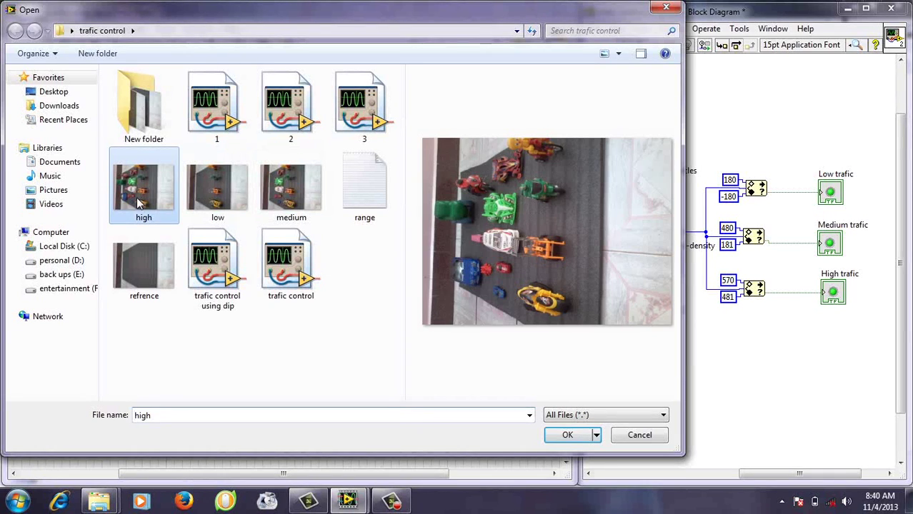
{"action": "left_click", "coordinate": [569, 436]}
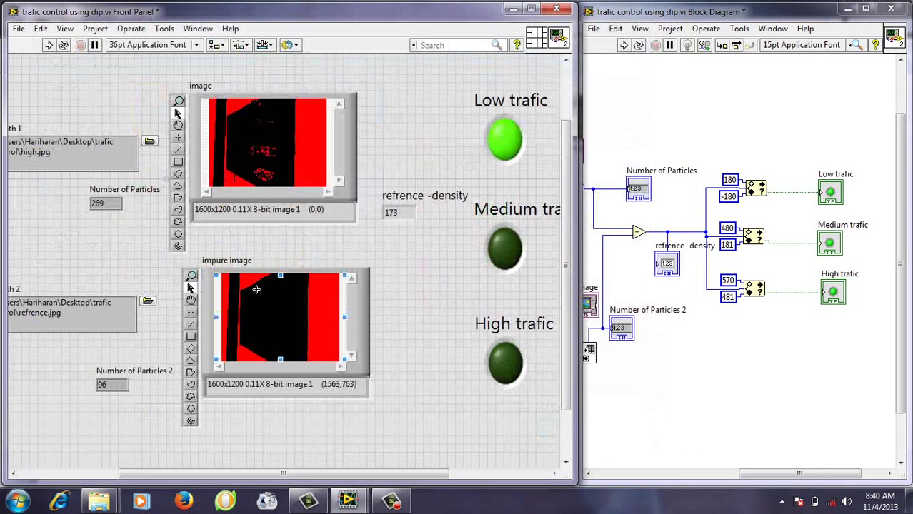
{"action": "left_click", "coordinate": [50, 45]}
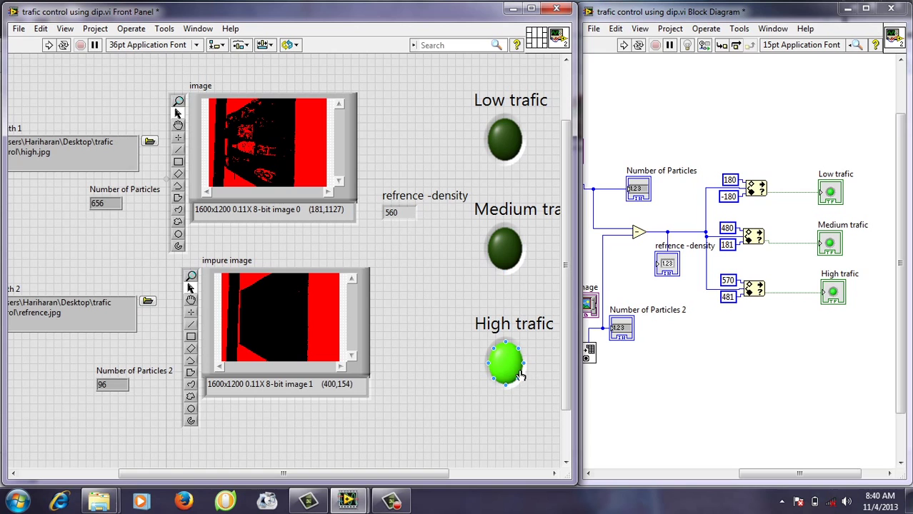
Load medium.jpg and run, giving 571 particles, density 475 and Medium trafic
{"action": "left_click", "coordinate": [147, 191]}
{"action": "left_click", "coordinate": [149, 142]}
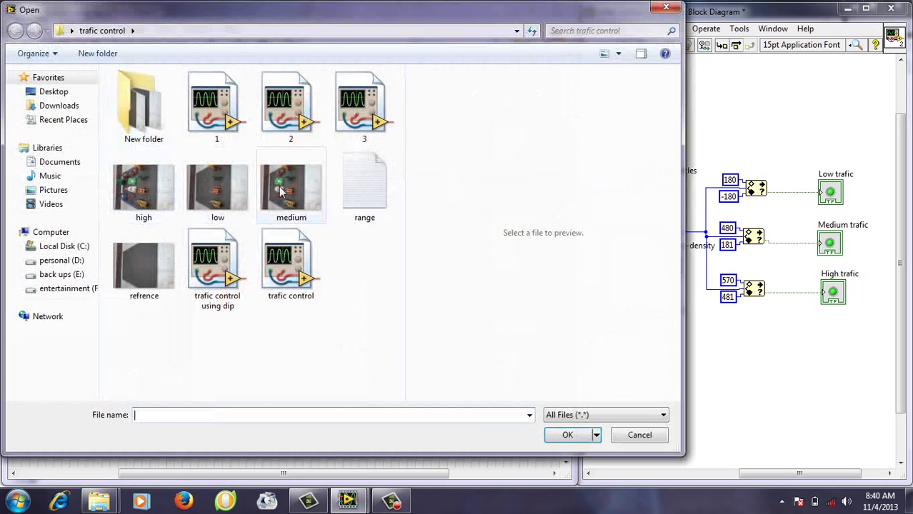
{"action": "left_click", "coordinate": [286, 192]}
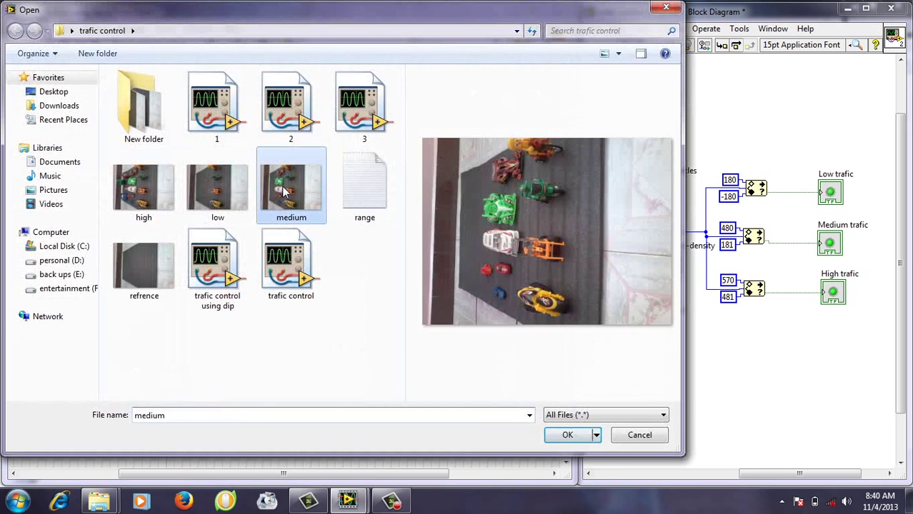
{"action": "left_click", "coordinate": [568, 435]}
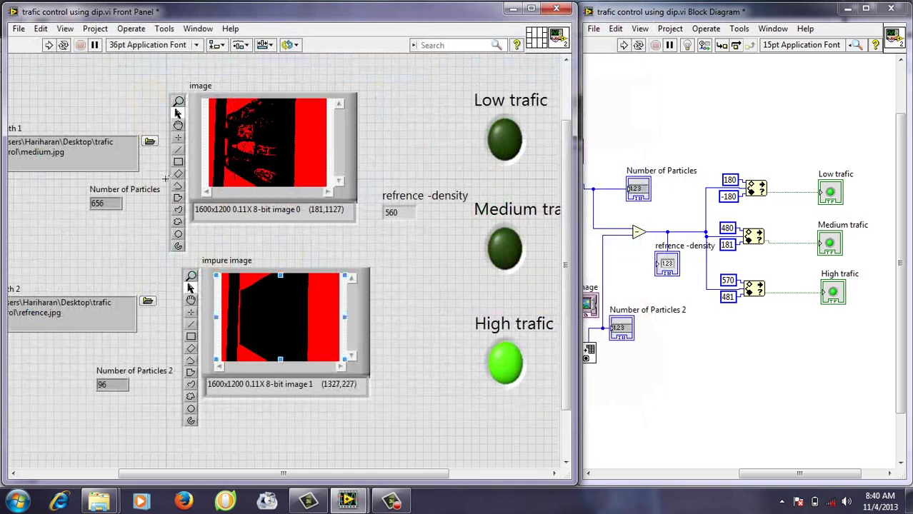
{"action": "left_click", "coordinate": [50, 44]}
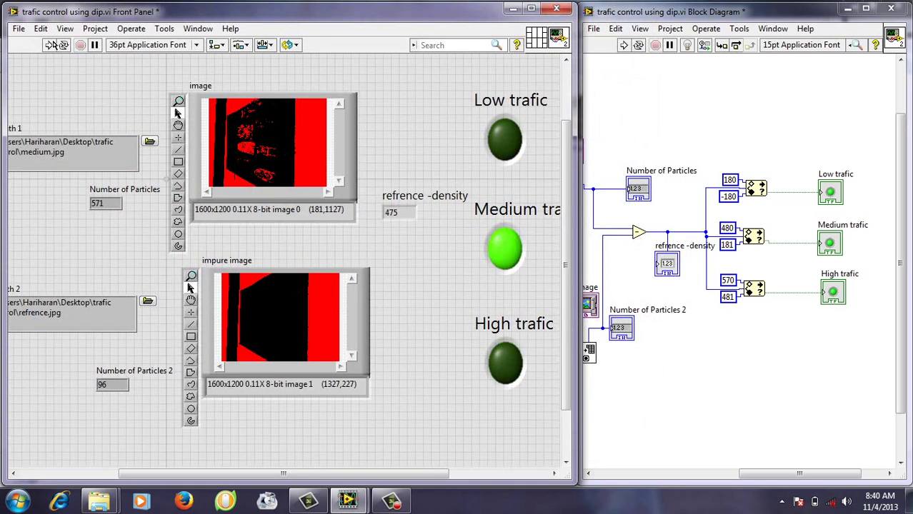